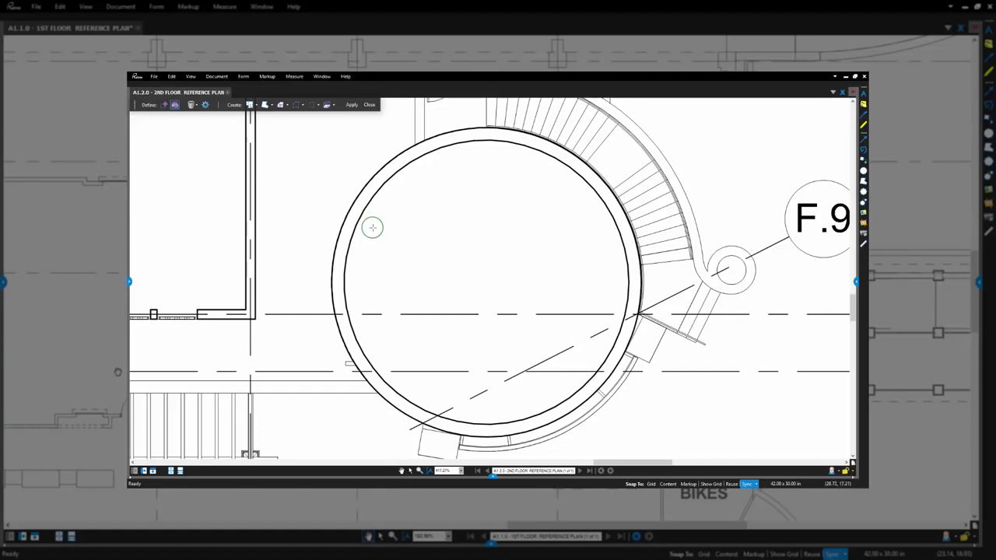
Fill the circular room on the 2nd floor plan with Dynamic Fill
{"action": "mouse_move", "coordinate": [370, 226]}
{"action": "left_mouse_down"}
{"action": "mouse_move", "coordinate": [394, 345]}
{"action": "mouse_move", "coordinate": [429, 334]}
{"action": "mouse_move", "coordinate": [436, 263]}
{"action": "mouse_move", "coordinate": [475, 185]}
{"action": "mouse_move", "coordinate": [514, 285]}
{"action": "mouse_move", "coordinate": [553, 332]}
{"action": "mouse_move", "coordinate": [603, 289]}
{"action": "left_mouse_up"}
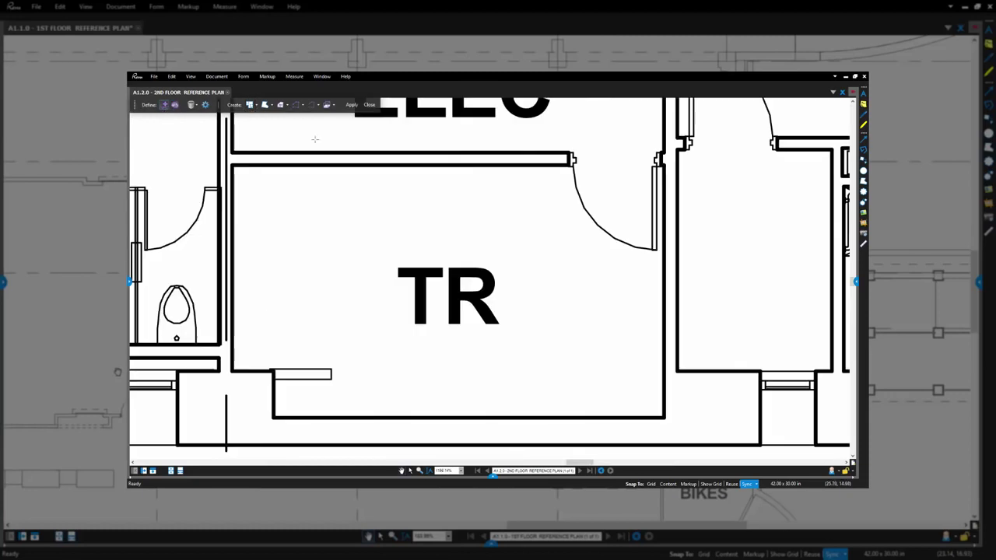
Draw a boundary across the TR room's doorway and fill the whole room
{"action": "left_click", "coordinate": [527, 159]}
{"action": "left_click", "coordinate": [670, 158]}
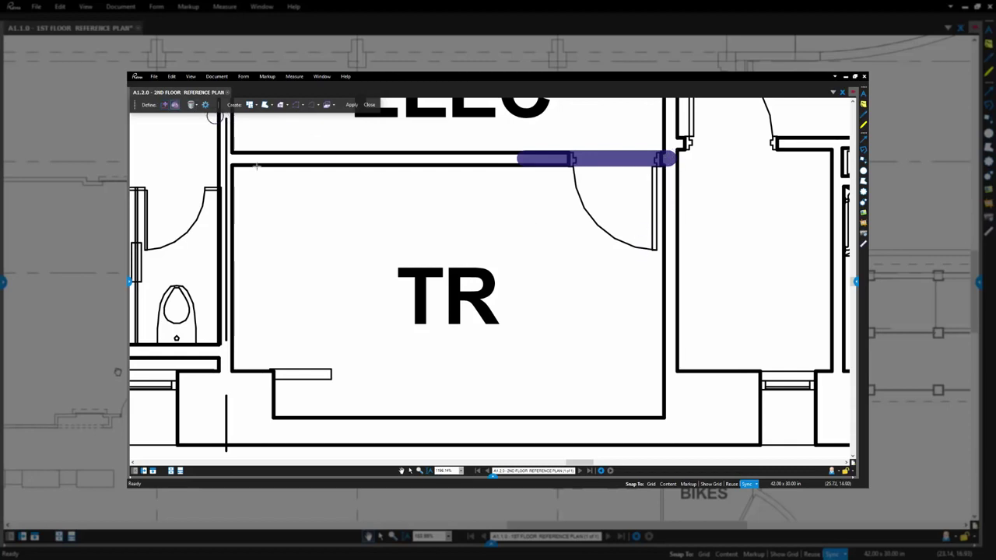
{"action": "left_click", "coordinate": [307, 266]}
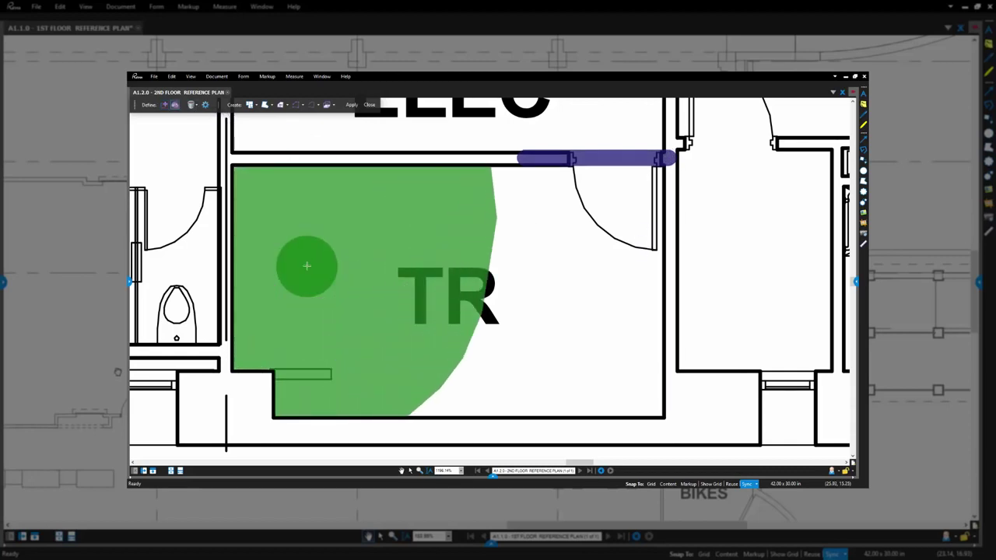
{"action": "left_click", "coordinate": [607, 220]}
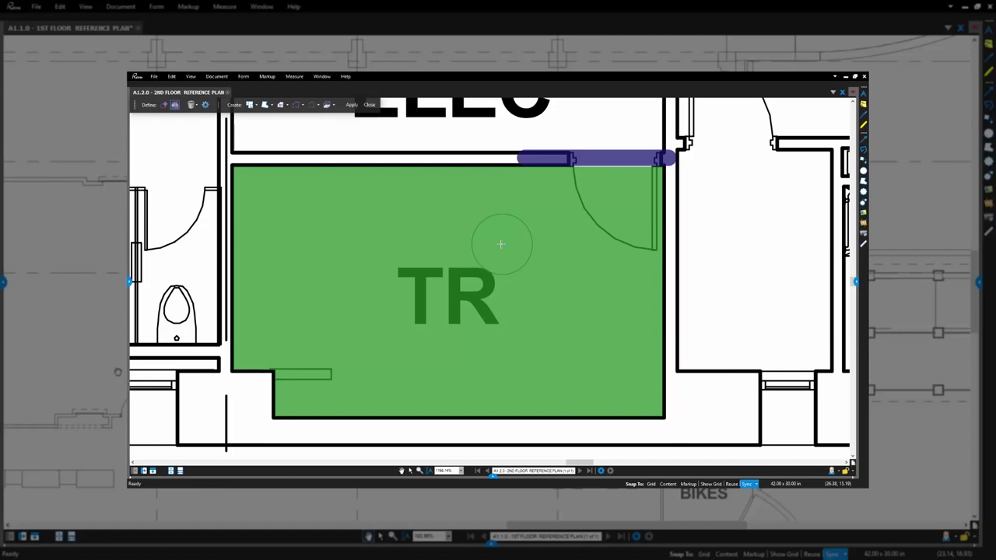
Create an area measurement from the TR room fill using one of the takeoff tools
{"action": "left_click", "coordinate": [288, 106]}
{"action": "left_click", "coordinate": [335, 210]}
{"action": "left_click", "coordinate": [352, 107]}
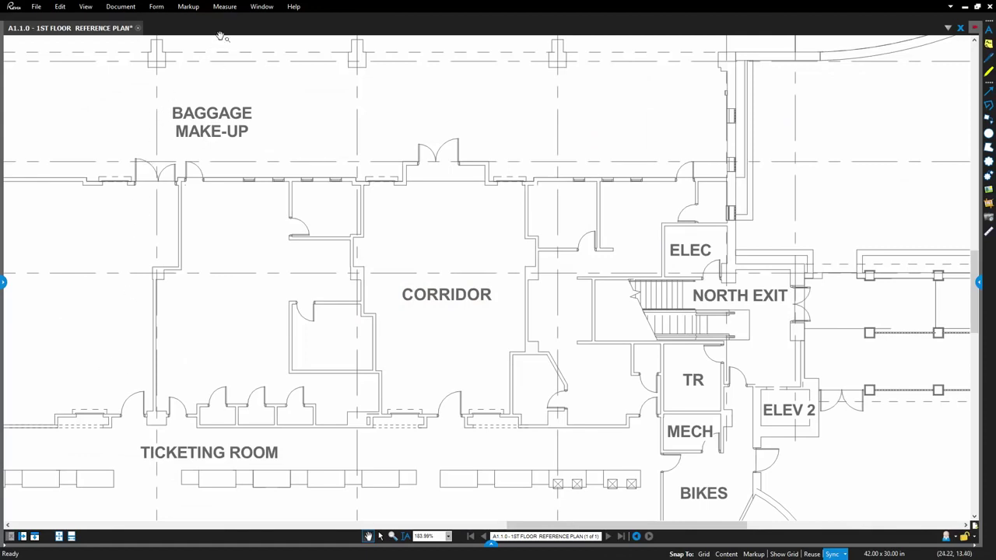
Start Dynamic Fill on the 1st floor plan at the corridor
{"action": "left_click", "coordinate": [230, 9]}
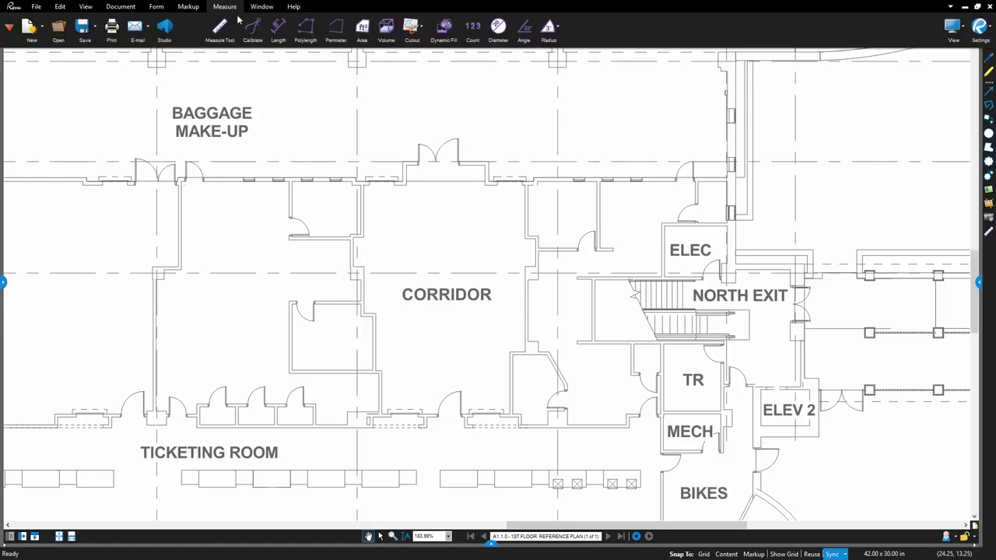
{"action": "left_click", "coordinate": [409, 30]}
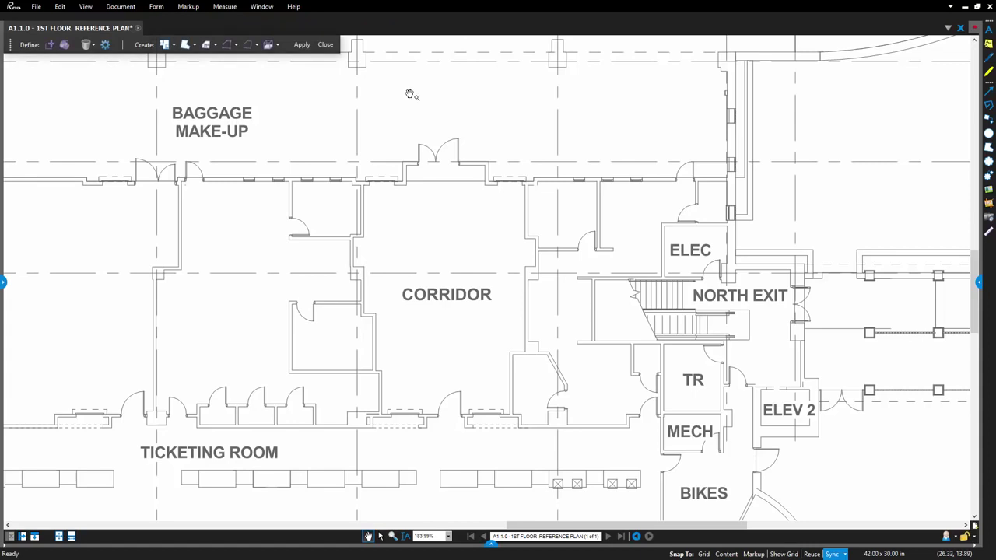
{"action": "scroll", "coordinate": [410, 93], "scroll_direction": "up", "scroll_amount": 4}
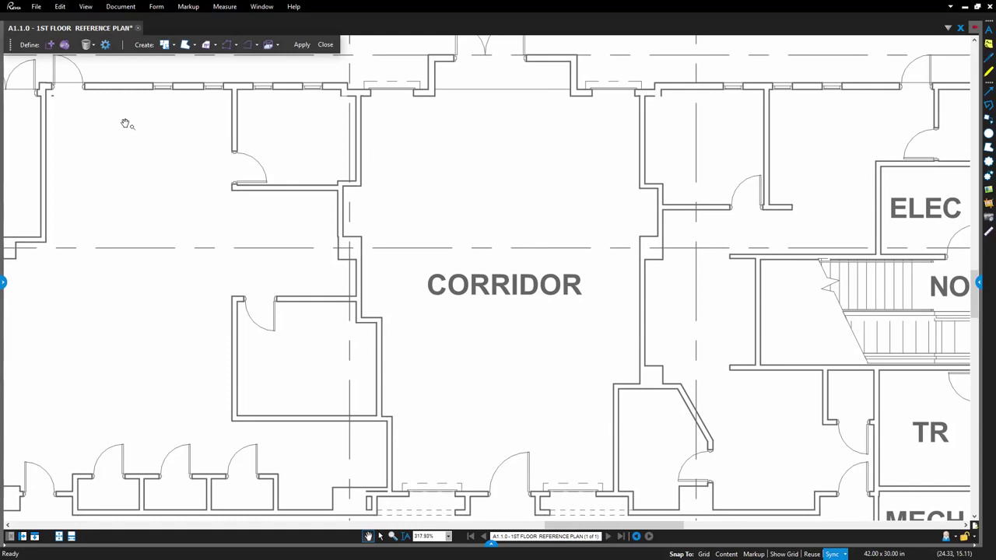
Try a smaller boundary size in the Dynamic Fill settings
{"action": "left_click", "coordinate": [106, 46]}
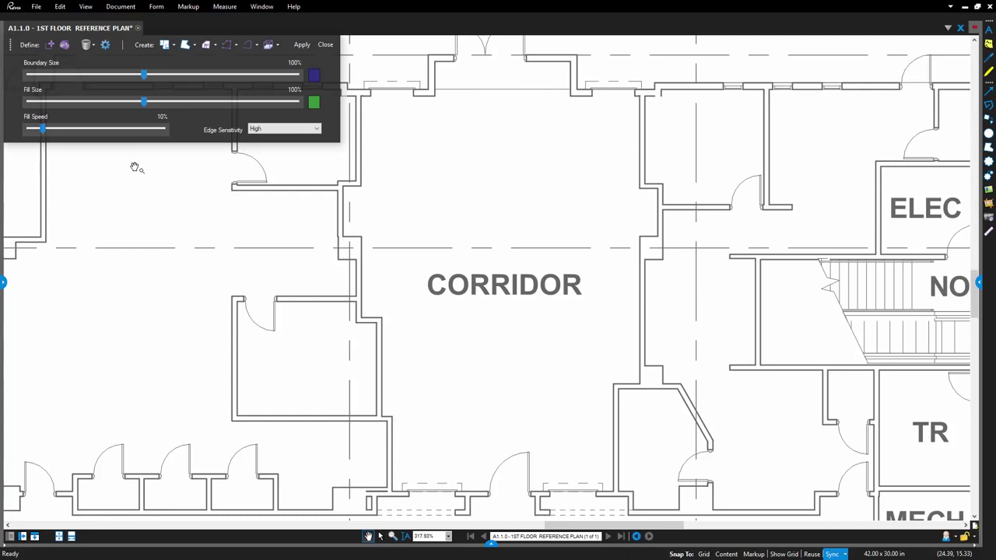
{"action": "left_click_drag", "start_coordinate": [144, 75], "coordinate": [29, 78]}
{"action": "left_click", "coordinate": [105, 44]}
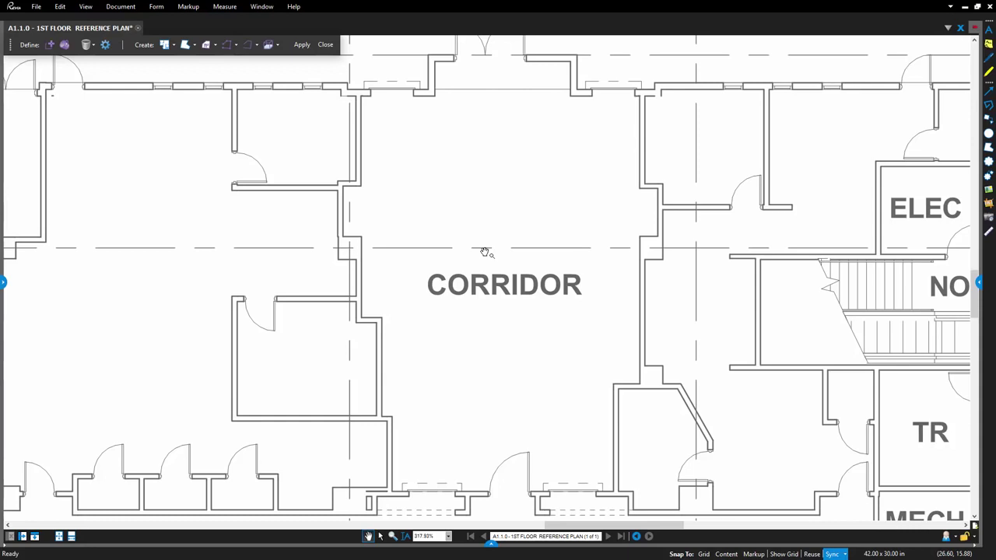
Draw boundaries across the double-door opening at the corridor's upper end and the door opening at its lower end
{"action": "left_click", "coordinate": [50, 44]}
{"action": "left_click", "coordinate": [442, 57]}
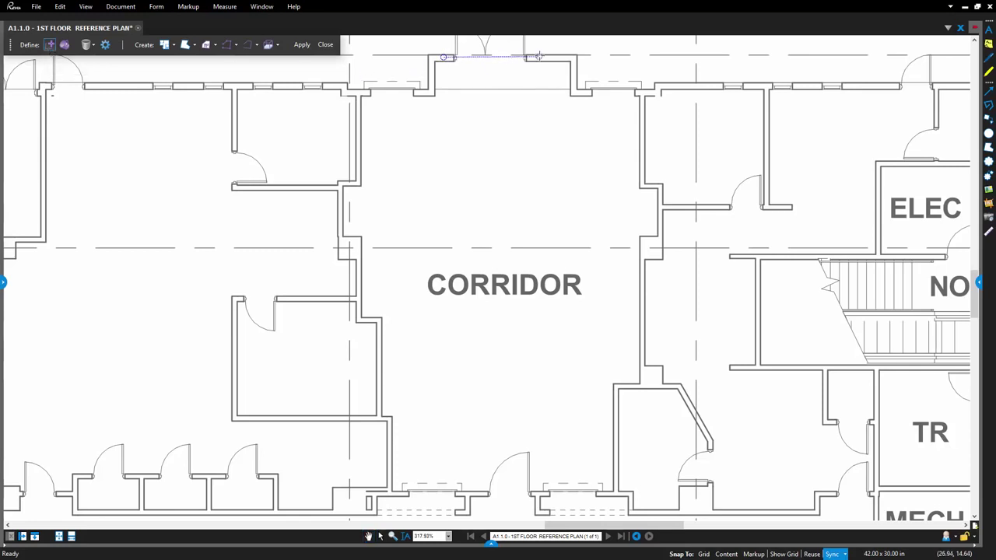
{"action": "double_click", "coordinate": [538, 57]}
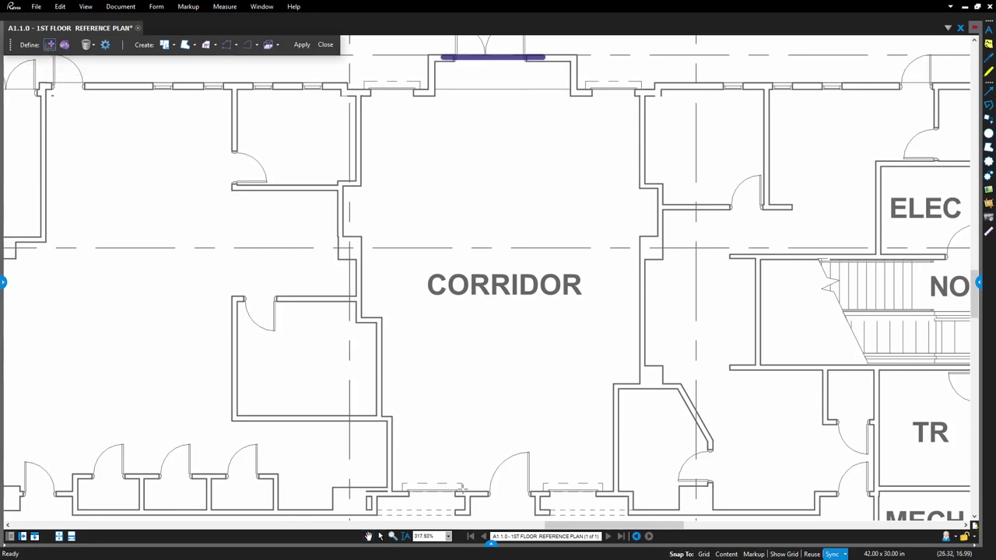
{"action": "left_click", "coordinate": [477, 493]}
{"action": "double_click", "coordinate": [545, 494]}
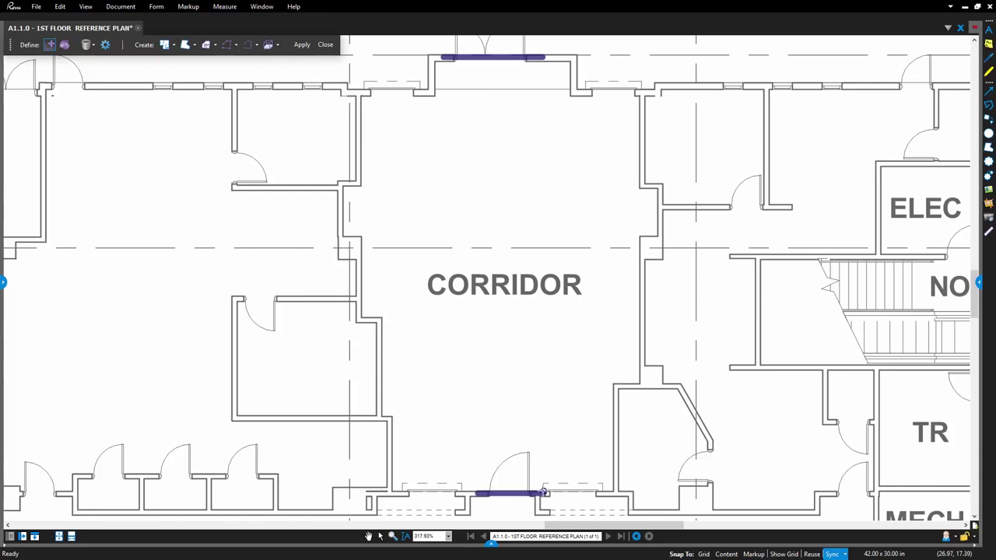
{"action": "key", "text": "Escape"}
Fill the whole corridor, including the door swing area and the entrance recess by the double doors
{"action": "left_click", "coordinate": [64, 45]}
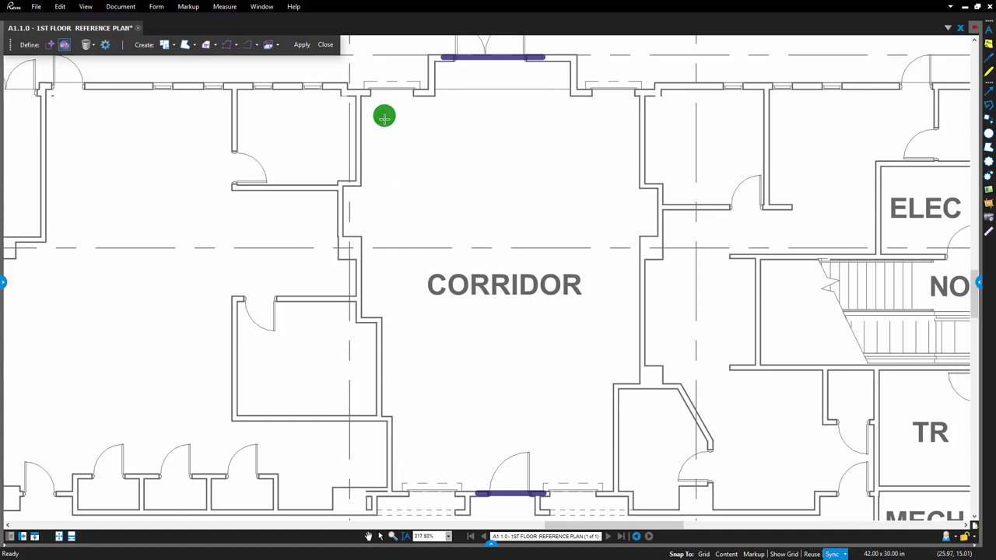
{"action": "mouse_move", "coordinate": [383, 116]}
{"action": "left_mouse_down"}
{"action": "mouse_move", "coordinate": [421, 412]}
{"action": "mouse_move", "coordinate": [471, 400]}
{"action": "mouse_move", "coordinate": [503, 260]}
{"action": "mouse_move", "coordinate": [569, 197]}
{"action": "mouse_move", "coordinate": [602, 314]}
{"action": "left_mouse_up"}
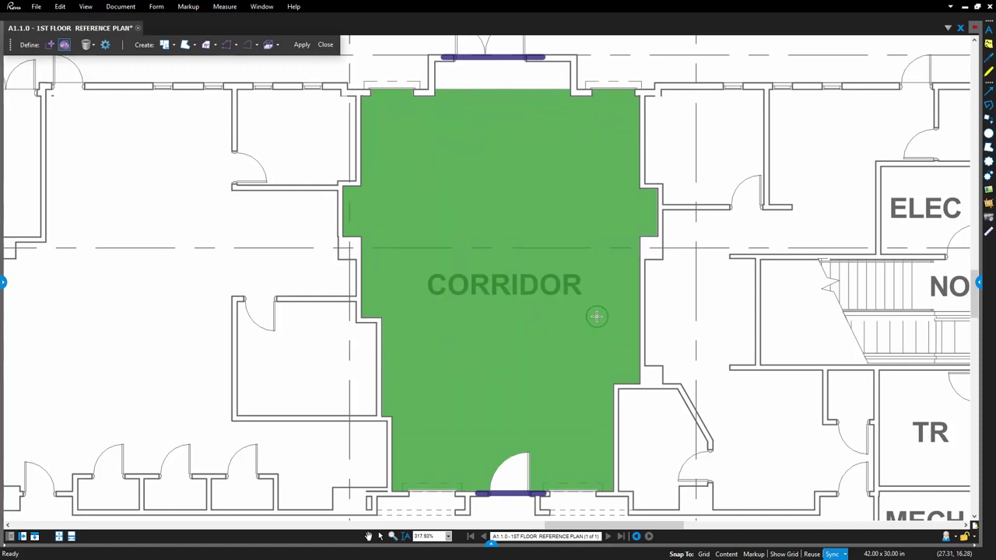
{"action": "left_click_drag", "start_coordinate": [521, 458], "coordinate": [520, 458]}
{"action": "left_click_drag", "start_coordinate": [513, 92], "coordinate": [478, 91]}
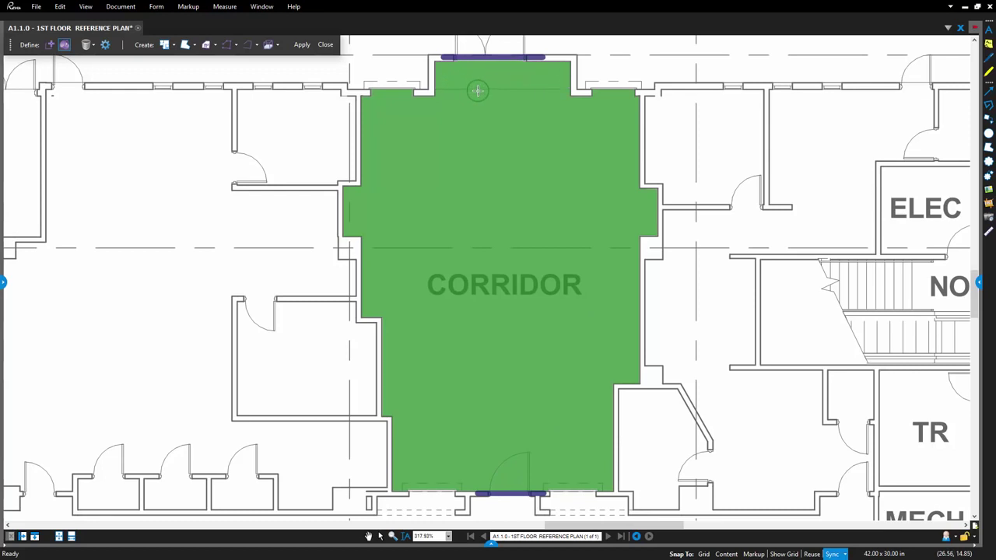
{"action": "key", "text": "Escape"}
{"action": "left_click", "coordinate": [95, 46]}
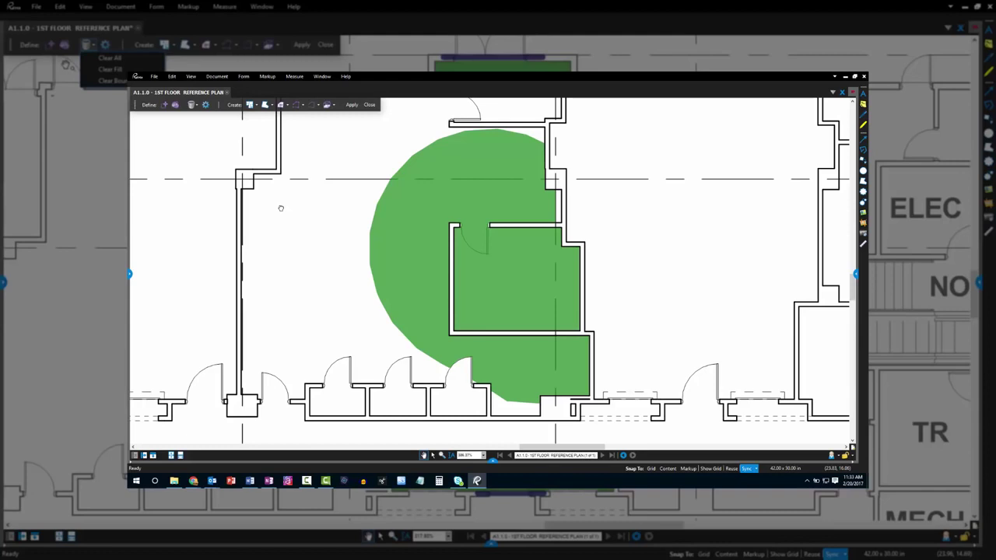
Draw a boundary across the small room's doorway to confine the fill to that room
{"action": "left_click", "coordinate": [165, 105]}
{"action": "double_click", "coordinate": [454, 225]}
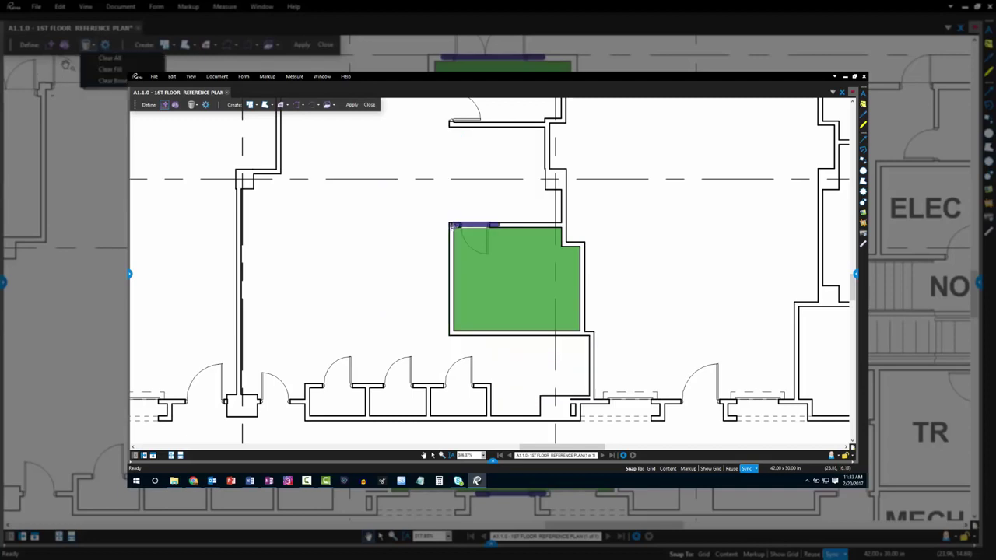
Draw a closed four-sided boundary in the open area beside the filled small room and fill its inside
{"action": "left_click", "coordinate": [166, 105]}
{"action": "left_click", "coordinate": [394, 232]}
{"action": "left_click", "coordinate": [323, 252]}
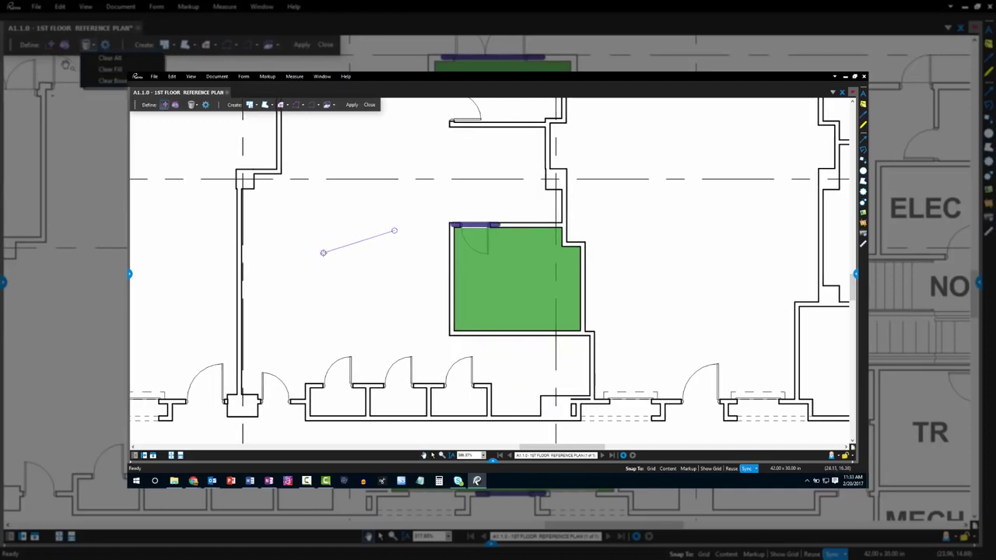
{"action": "left_click", "coordinate": [332, 317]}
{"action": "left_click", "coordinate": [400, 328]}
{"action": "left_click", "coordinate": [394, 231]}
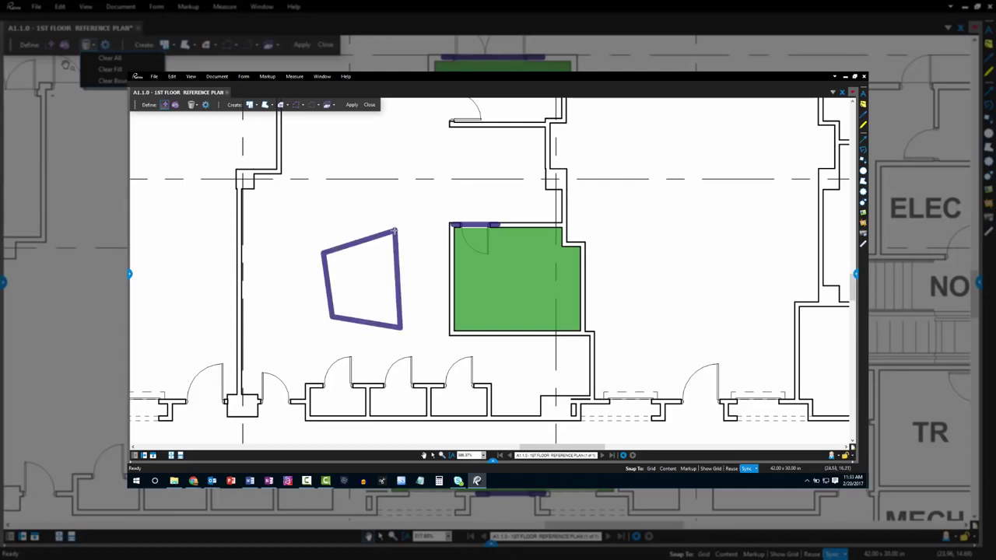
{"action": "left_click", "coordinate": [175, 104]}
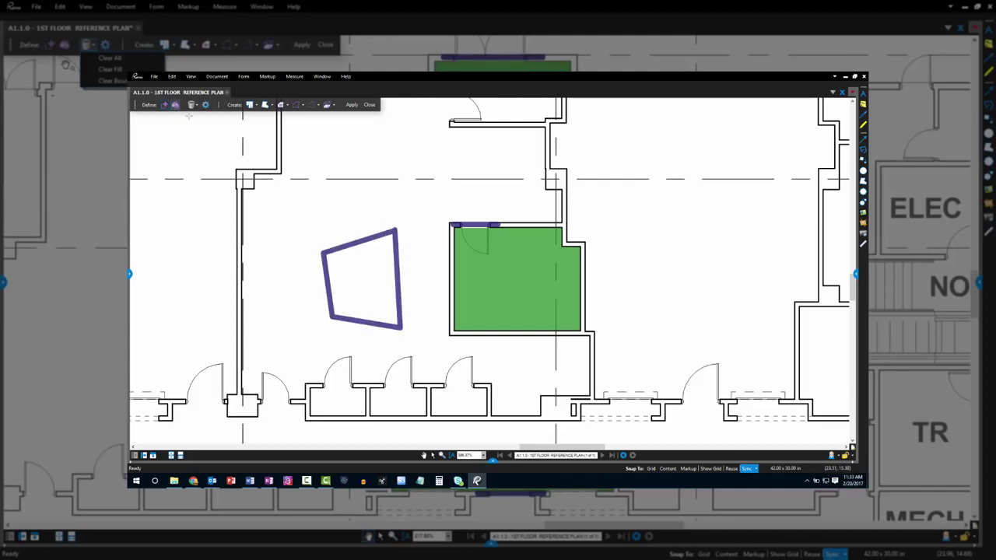
{"action": "left_click", "coordinate": [376, 259]}
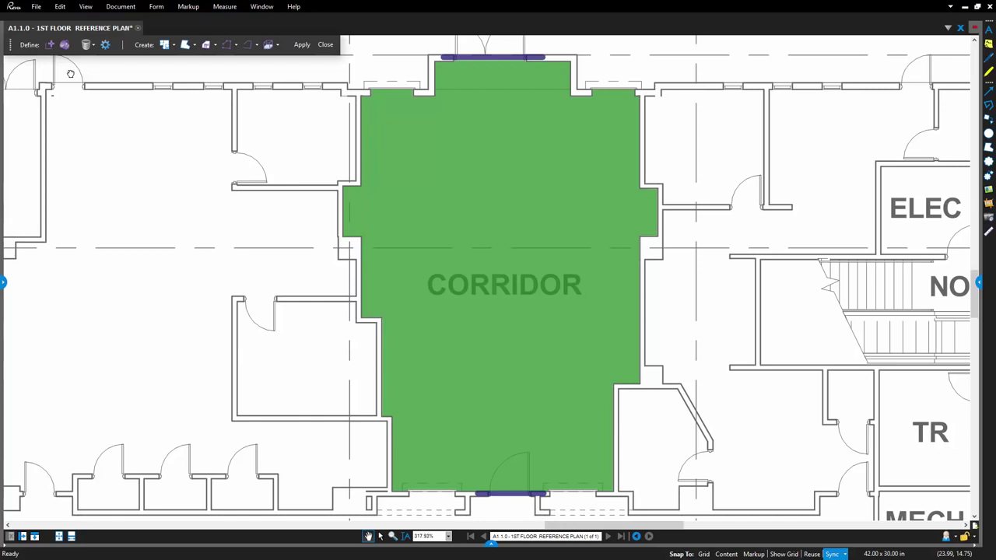
Set the corridor fill to create a space named Corridor with an orange color
{"action": "left_click", "coordinate": [173, 45]}
{"action": "left_click", "coordinate": [180, 68]}
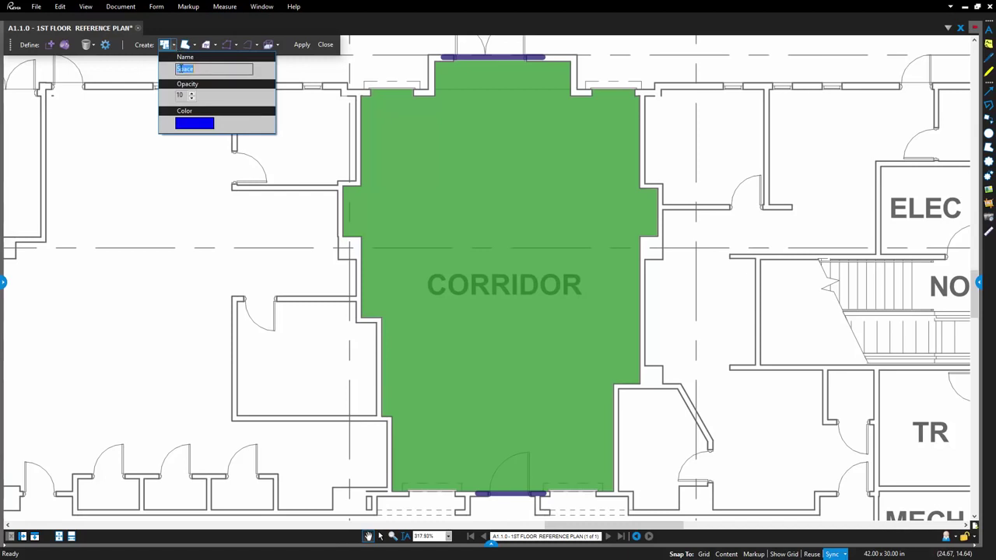
{"action": "type", "text": "ridor"}
{"action": "left_click", "coordinate": [200, 123]}
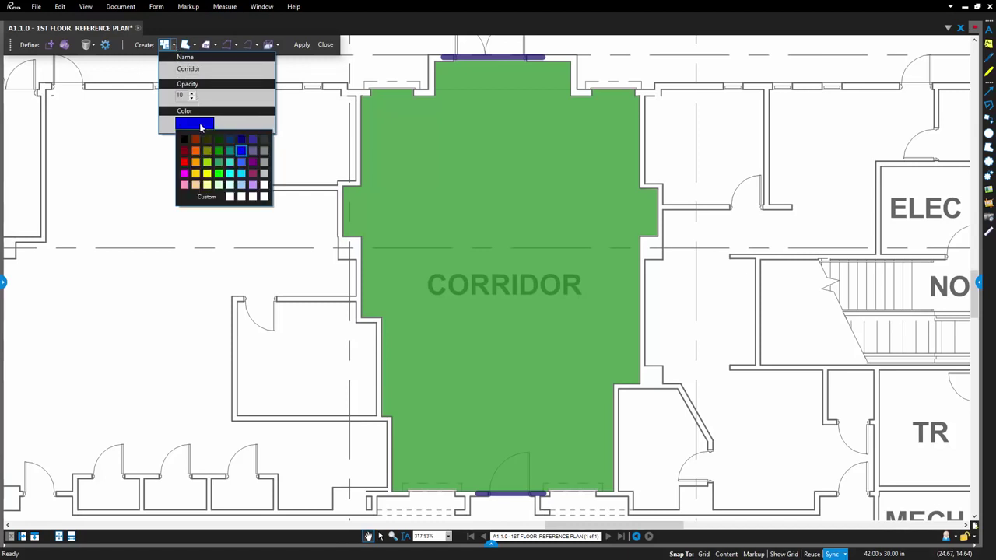
{"action": "left_click", "coordinate": [195, 151]}
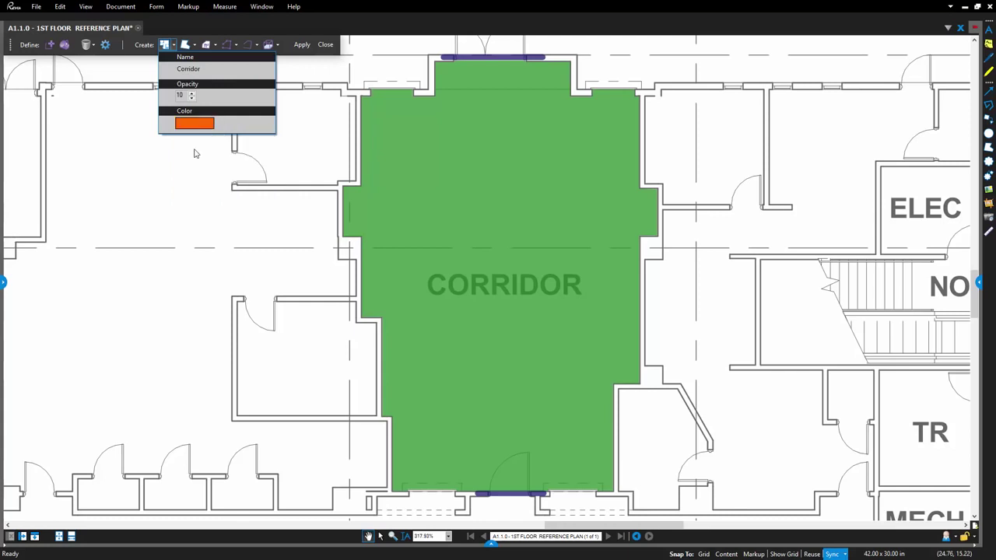
Review the polygon, area, polylength, perimeter and volume options that can be created from the fill
{"action": "left_click", "coordinate": [195, 45]}
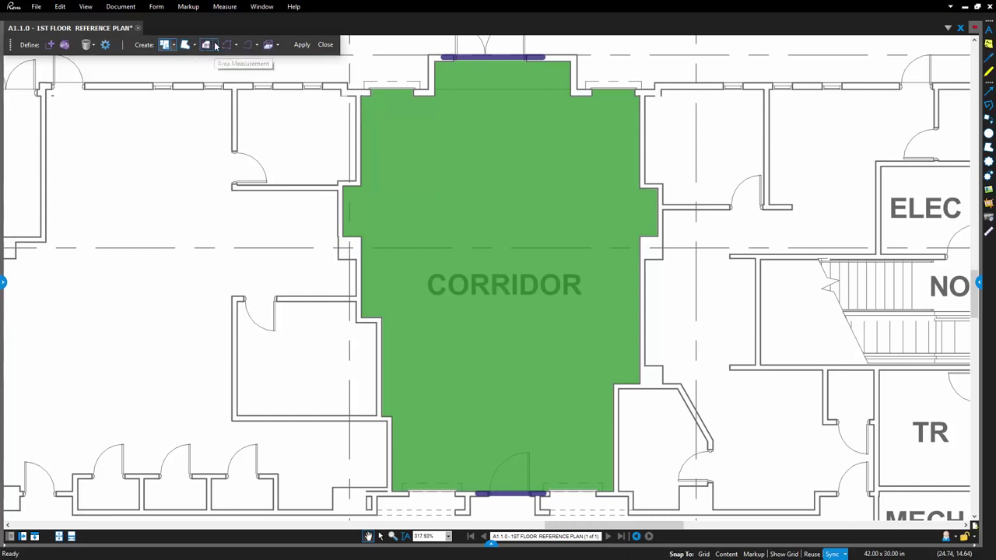
{"action": "left_click", "coordinate": [215, 46]}
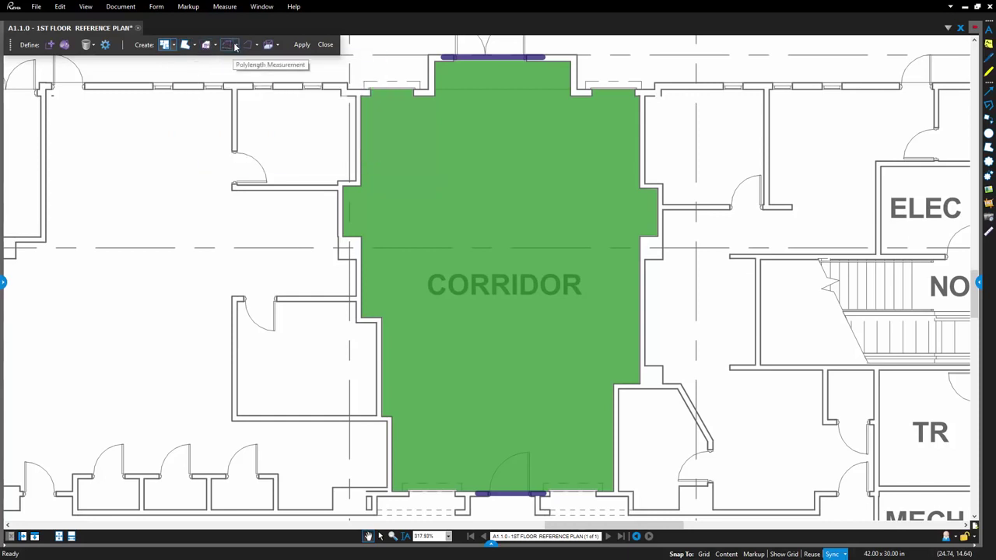
{"action": "left_click", "coordinate": [236, 45]}
{"action": "left_click", "coordinate": [257, 45]}
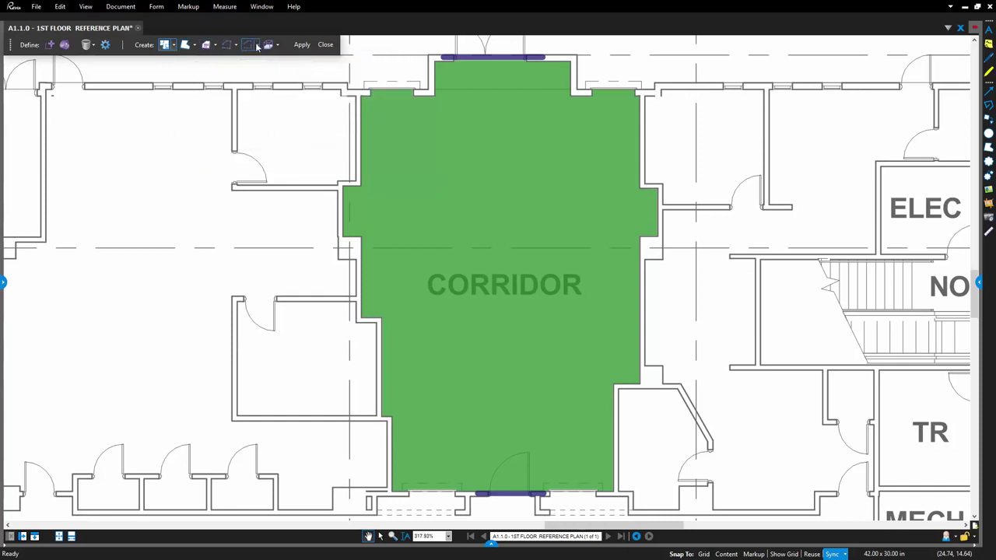
{"action": "left_click", "coordinate": [278, 45]}
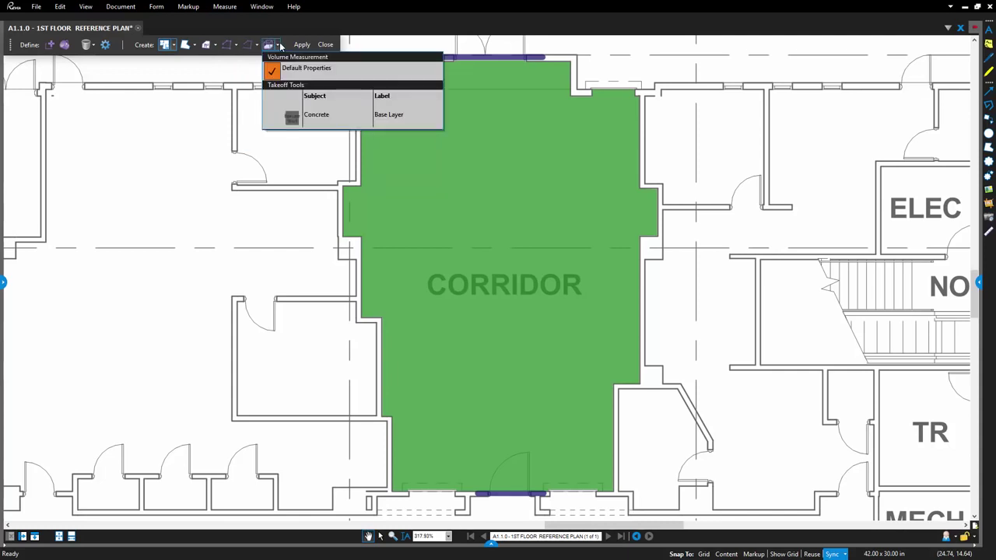
{"action": "left_click", "coordinate": [250, 92]}
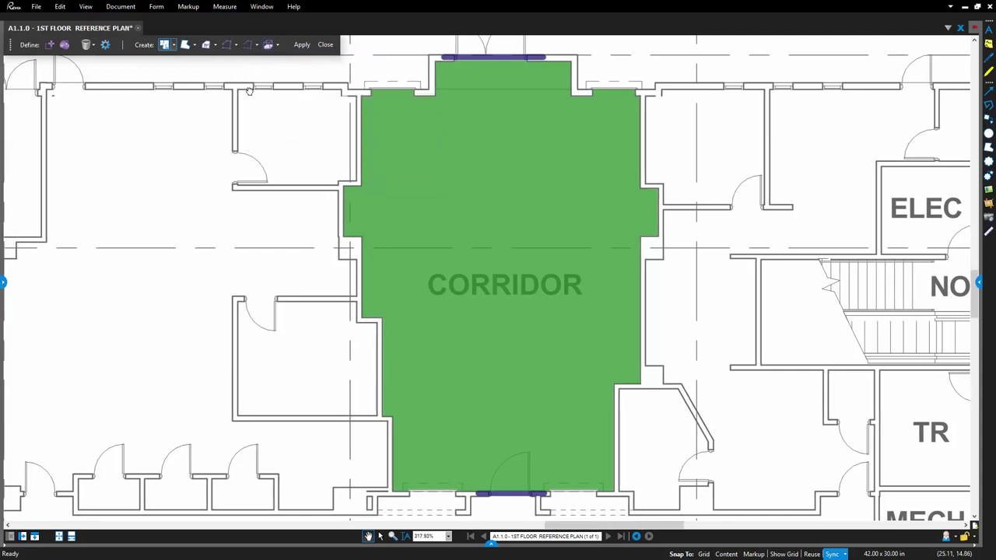
Add the Concrete area takeoff tool labeled Polished Concrete, apply it to the corridor fill, and close Dynamic Fill
{"action": "left_click", "coordinate": [215, 45]}
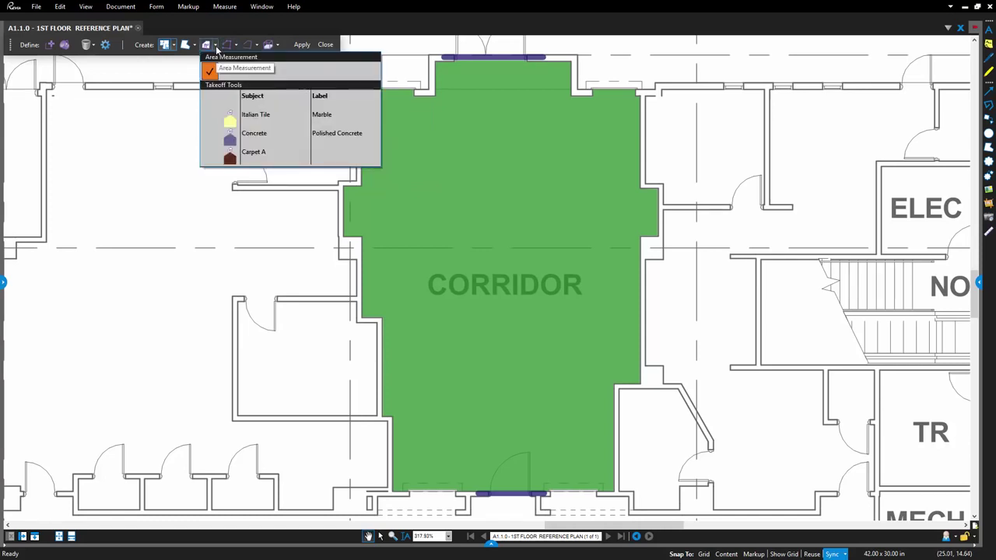
{"action": "left_click", "coordinate": [269, 136]}
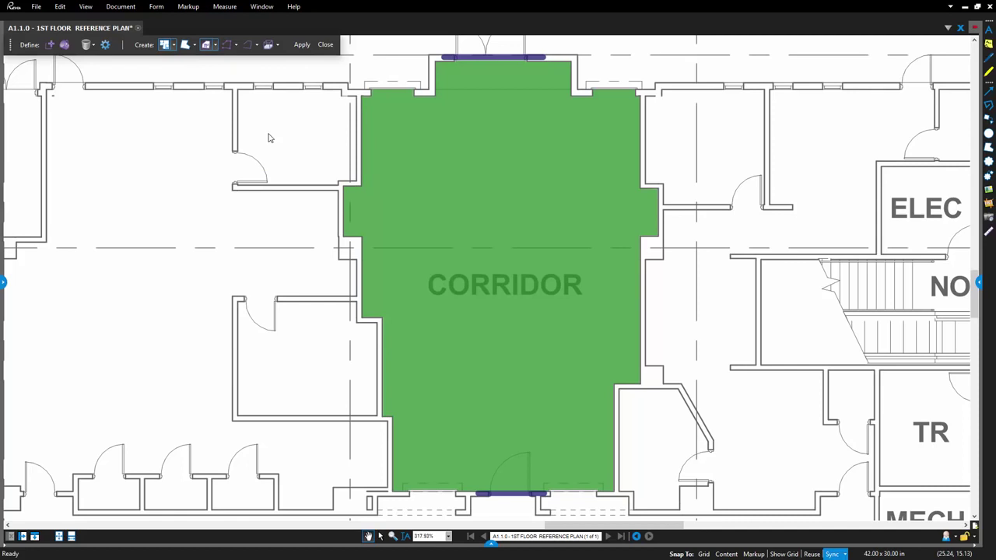
{"action": "left_click", "coordinate": [302, 45]}
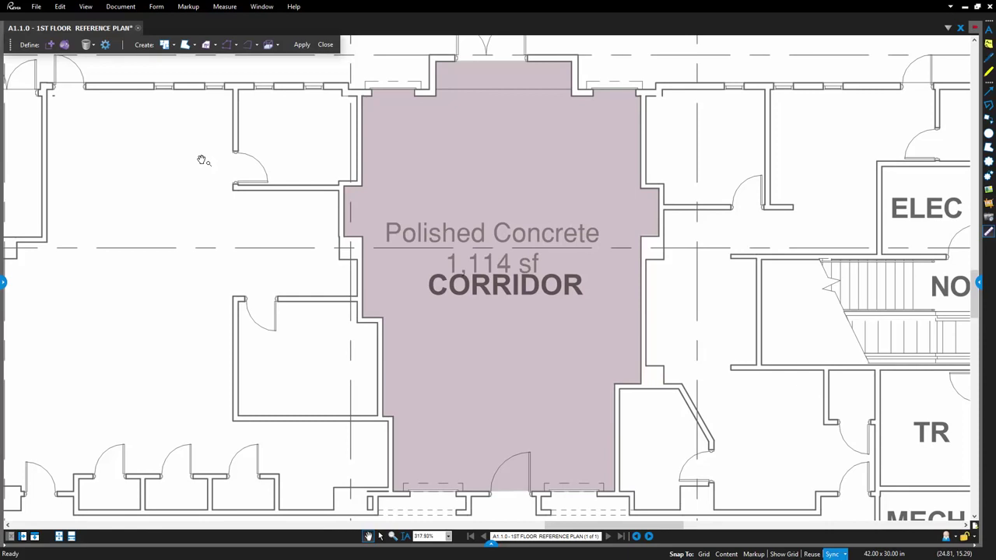
{"action": "left_click", "coordinate": [327, 46]}
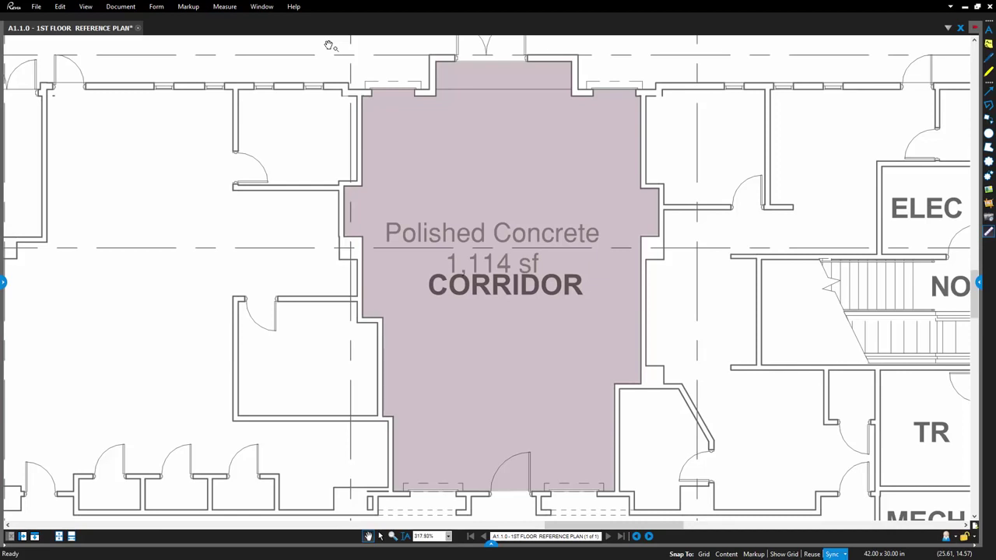
Show the spaces list and the markups list to check the corridor's space and concrete takeoff
{"action": "left_click", "coordinate": [5, 285]}
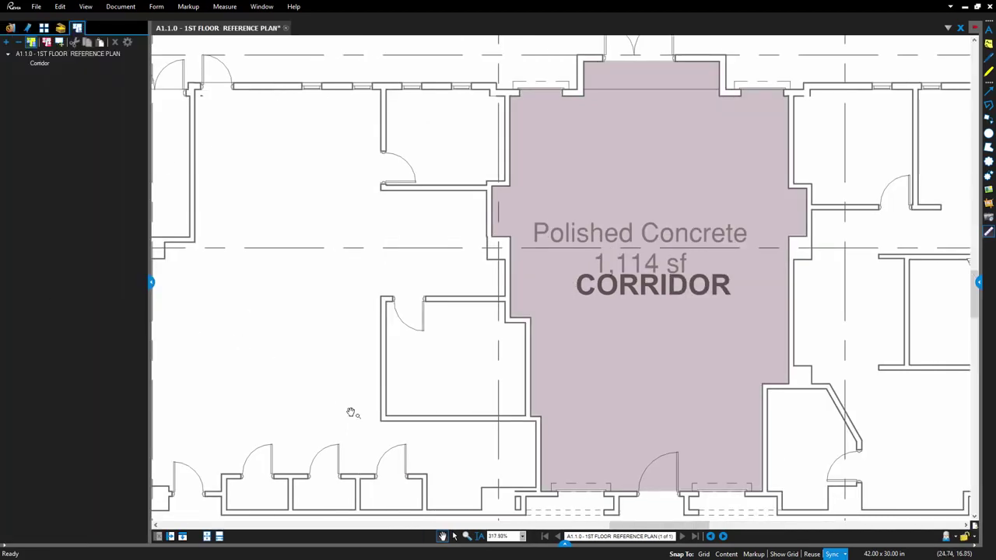
{"action": "left_click", "coordinate": [563, 544]}
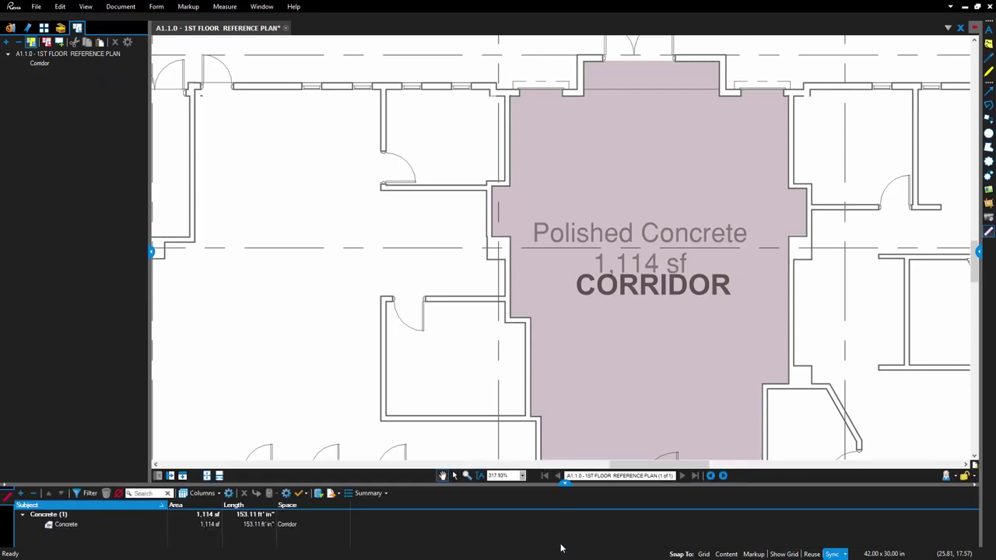
{"action": "scroll", "coordinate": [470, 301], "scroll_direction": "down", "scroll_amount": 2}
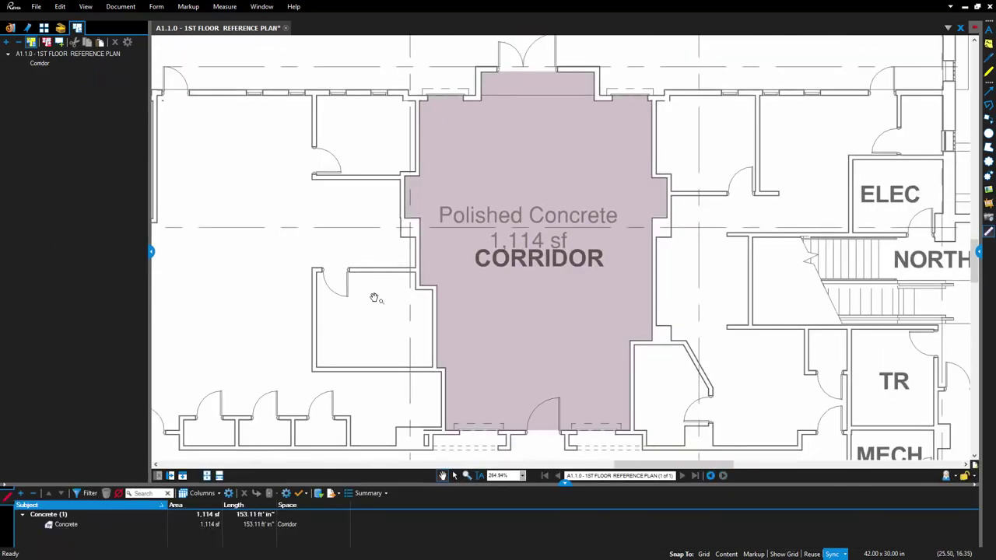